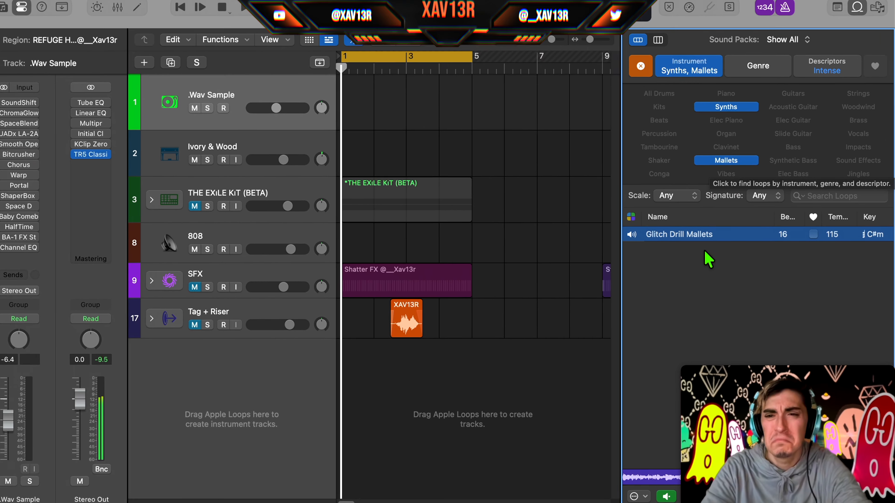
Step: Preview the Glitch Drill Mallets loop, place it at bar 1 on the first .Wav Sample track and play it
left_click(632, 228)
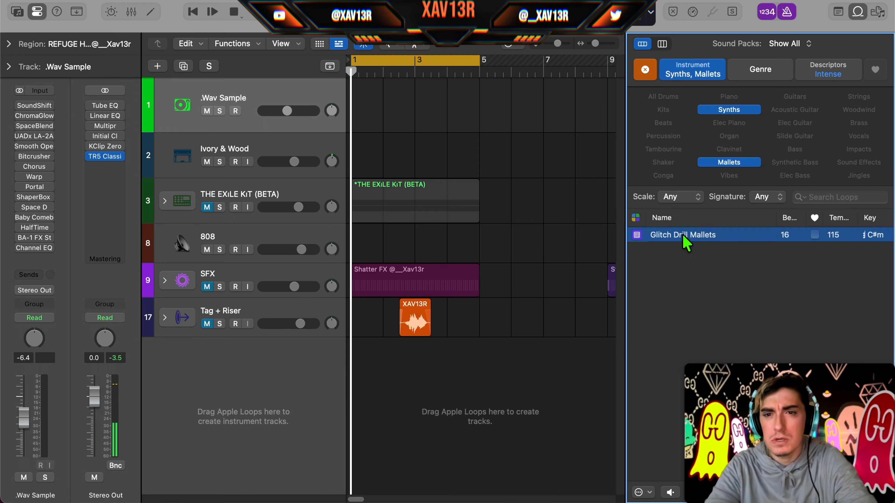
left_click_drag(686, 235, 363, 106)
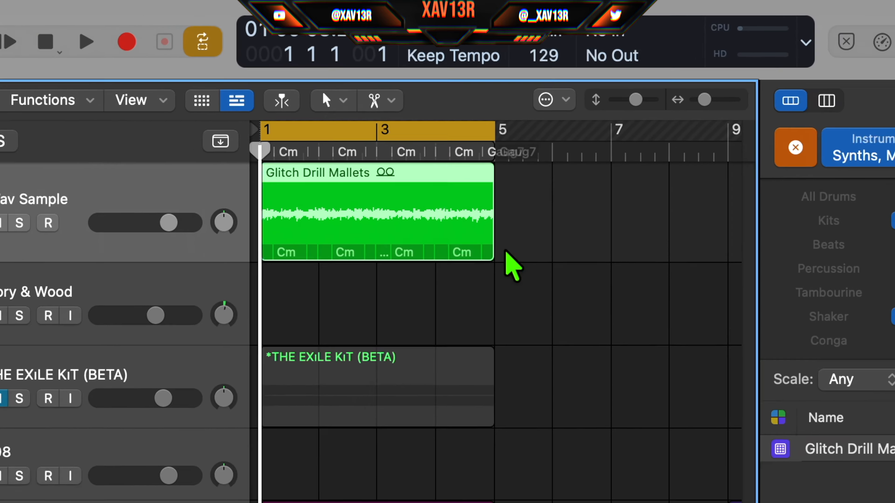
key("space")
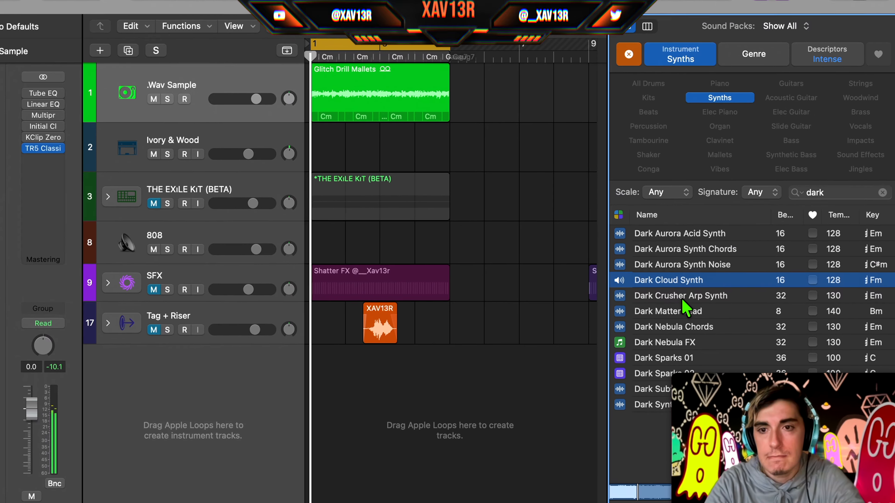
Step: Add the Dark Crusher Arp Synth loop at bar 1 on the second sample track and lower its volume to about -3.4 dB
left_click(682, 299)
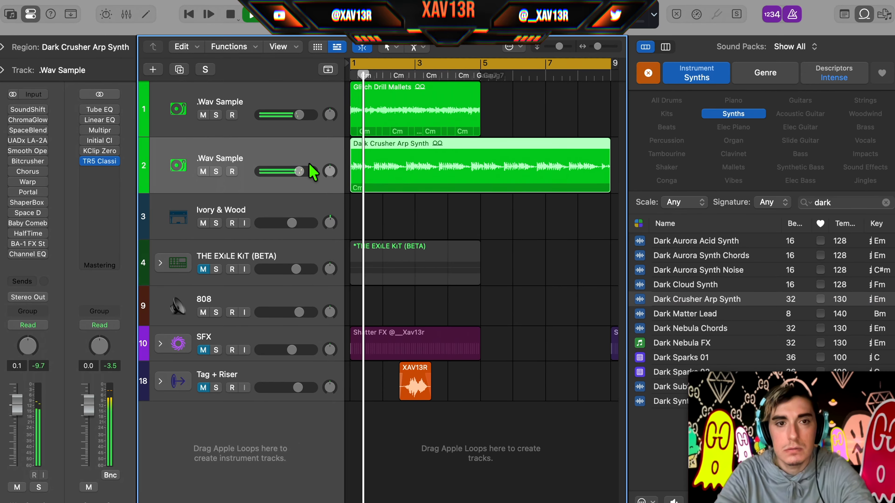
left_click_drag(310, 169, 302, 170)
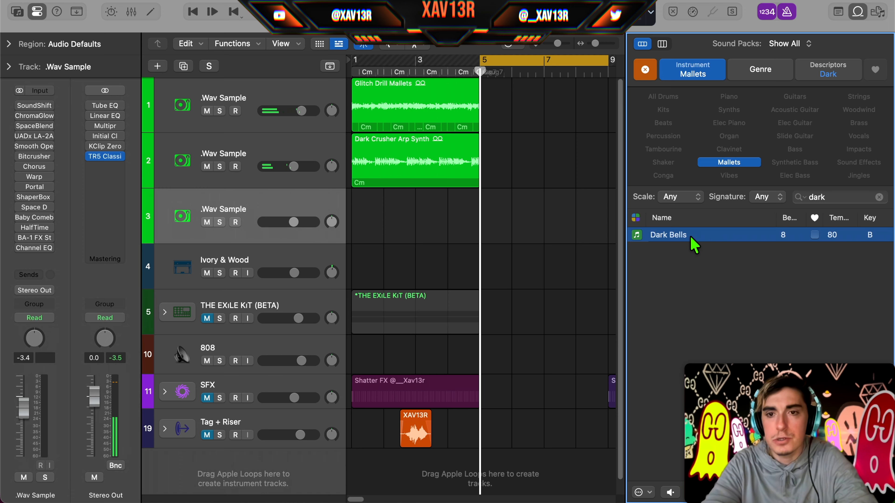
Step: Place the Dark Bells loop at bar 1 on the third .Wav Sample track and play it back
left_click_drag(377, 203, 359, 202)
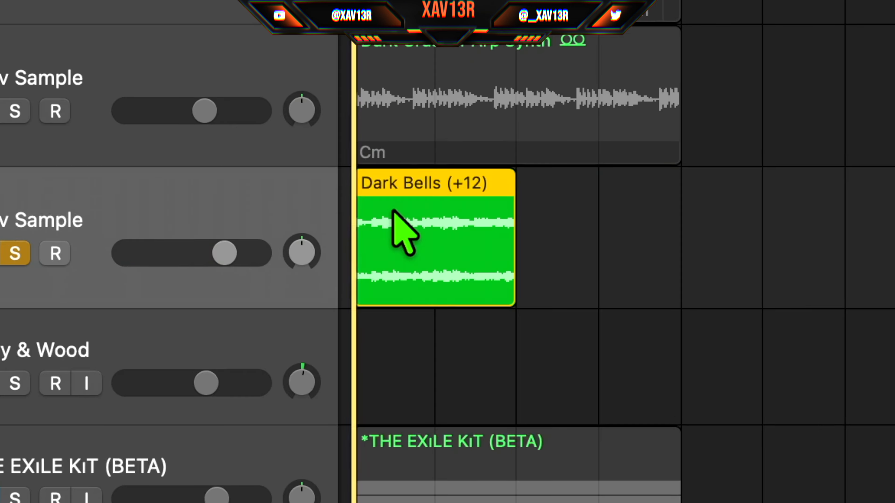
key("space")
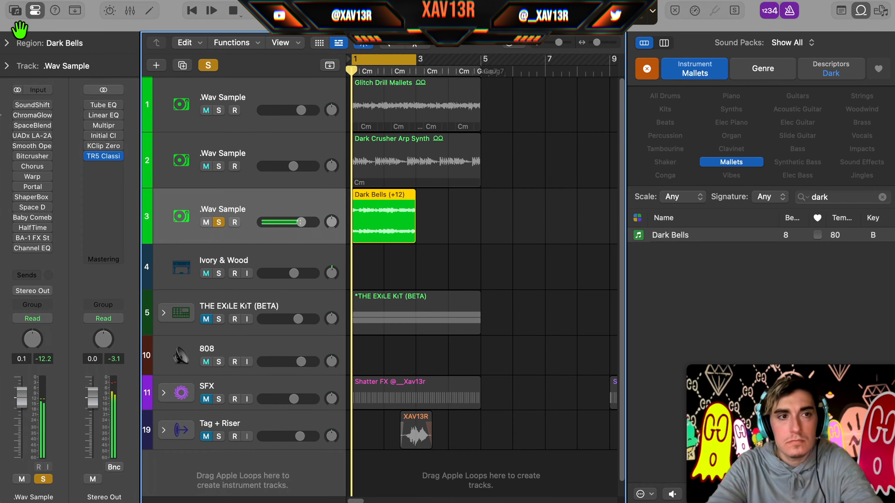
Step: Stop playback and bounce the Dark Bells region in place with the source muted
key("space")
key("ctrl+b")
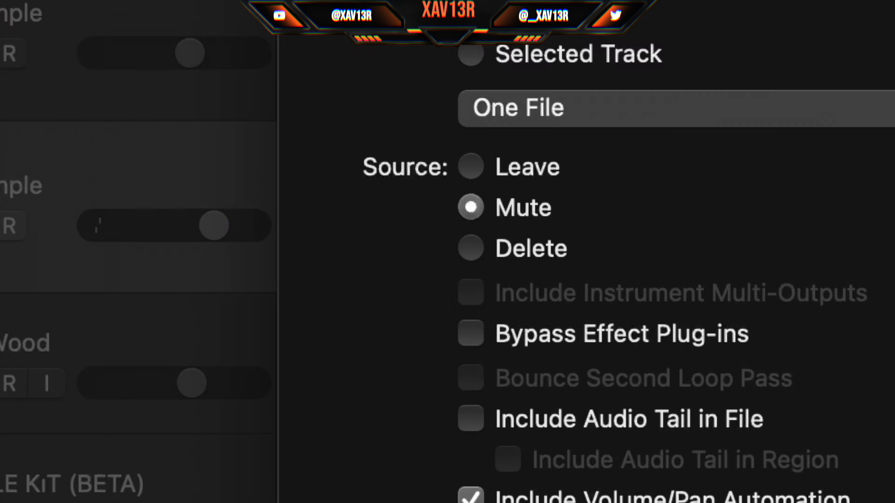
key("Return")
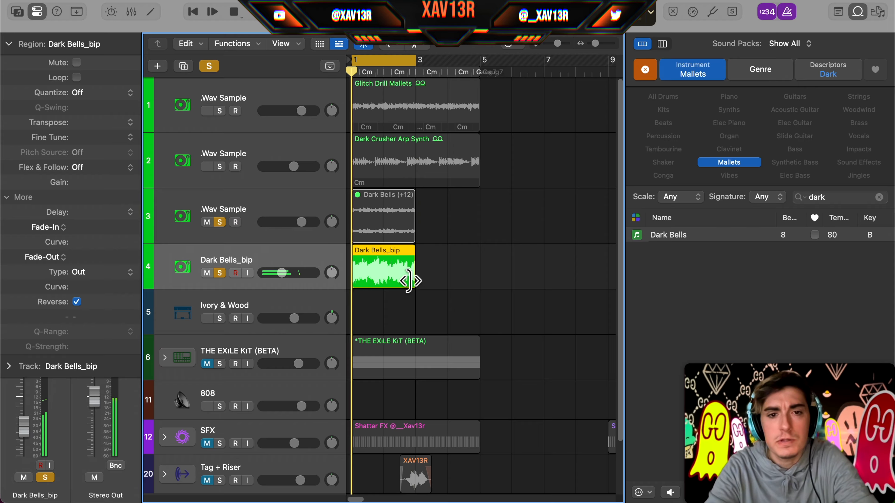
Step: Chop the reversed Dark Bells_bip region and repeat the slices to fill bars 1 to 4
left_click_drag(403, 282, 358, 273)
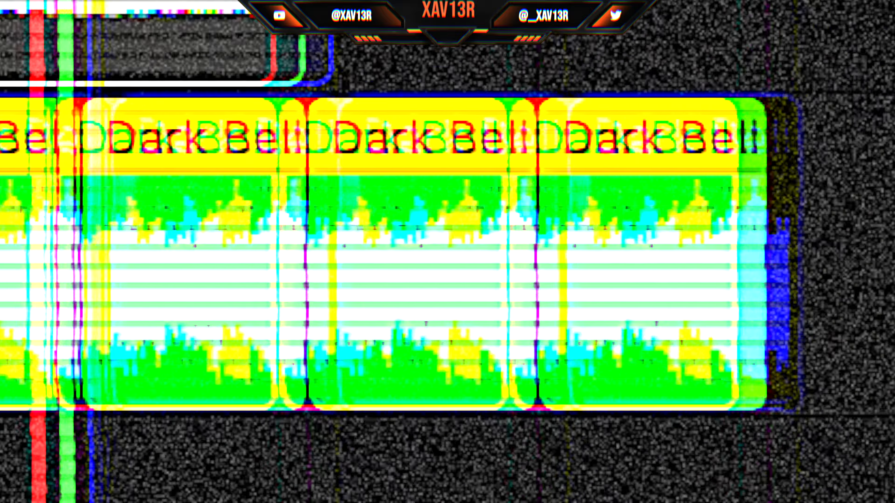
mouse_move(537, 286)
left_mouse_down()
mouse_move(523, 293)
mouse_move(532, 281)
left_mouse_up()
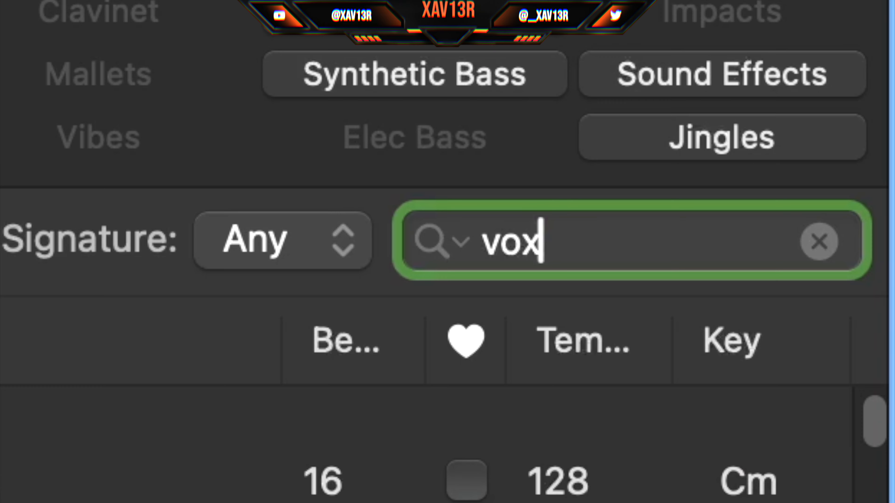
Step: Preview the Around Midnight Vox Melody 02 loop, place it at bar 1 on a new track below Dark Bells_bip and play it
left_click(721, 295)
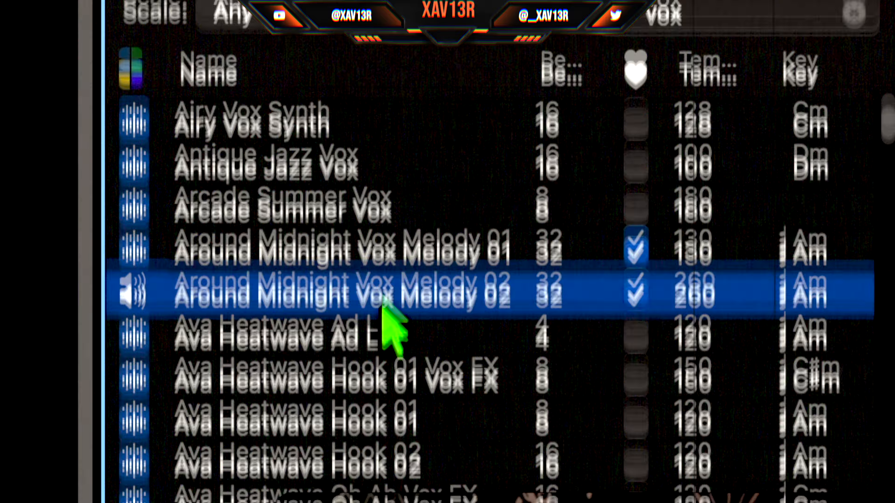
scroll(317, 416, "down", 3)
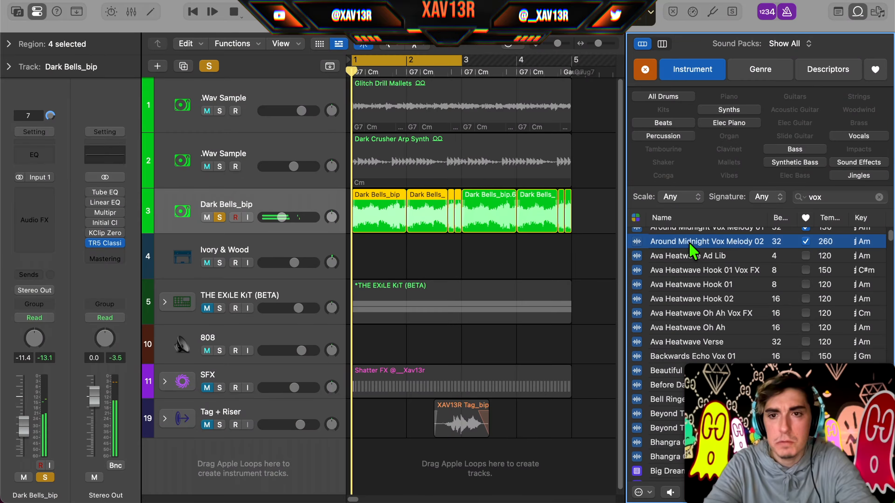
left_click_drag(643, 230, 291, 265)
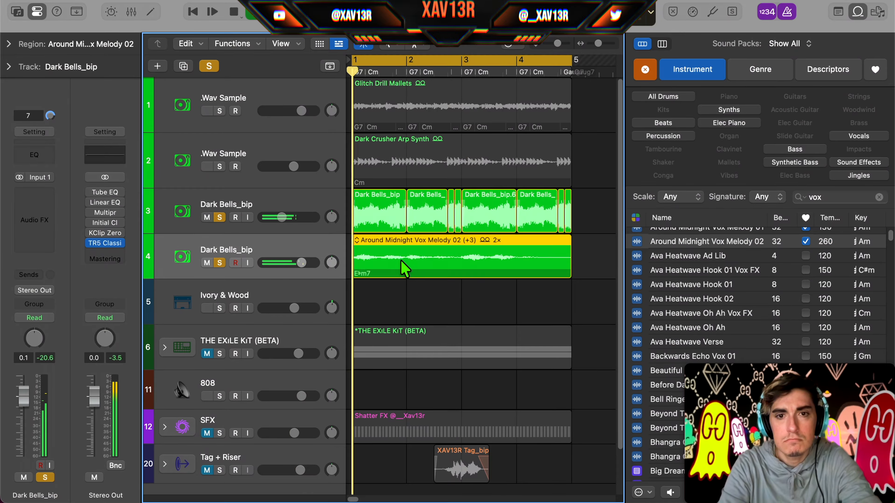
key("space")
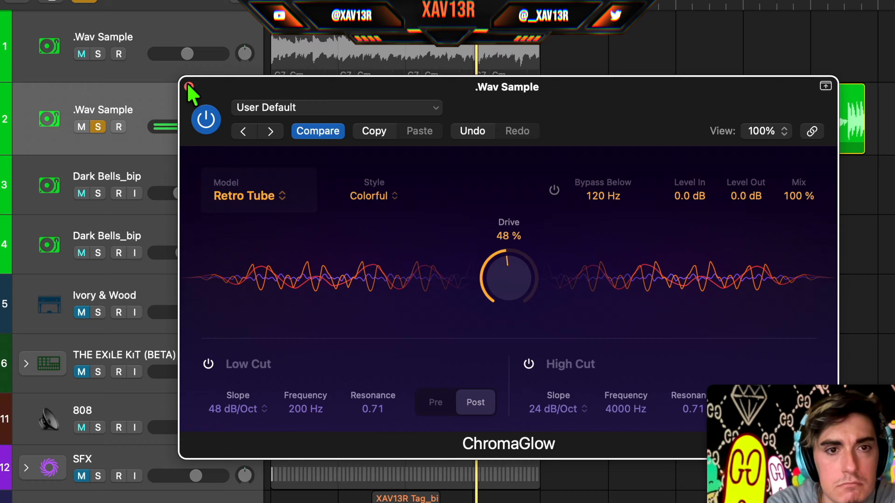
Step: Adjust Little AlterBoy's pitch on the vox melody track, then add SpaceBlender and adjust its texture
left_click(189, 86)
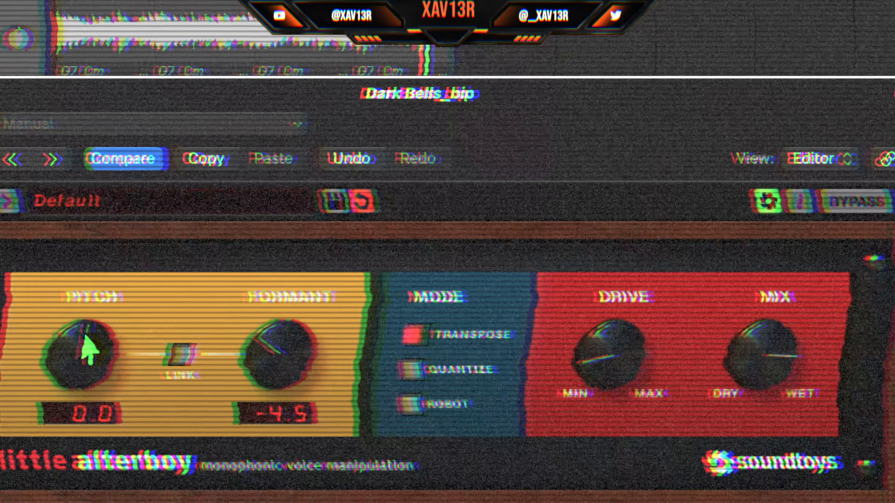
left_click_drag(137, 340, 138, 367)
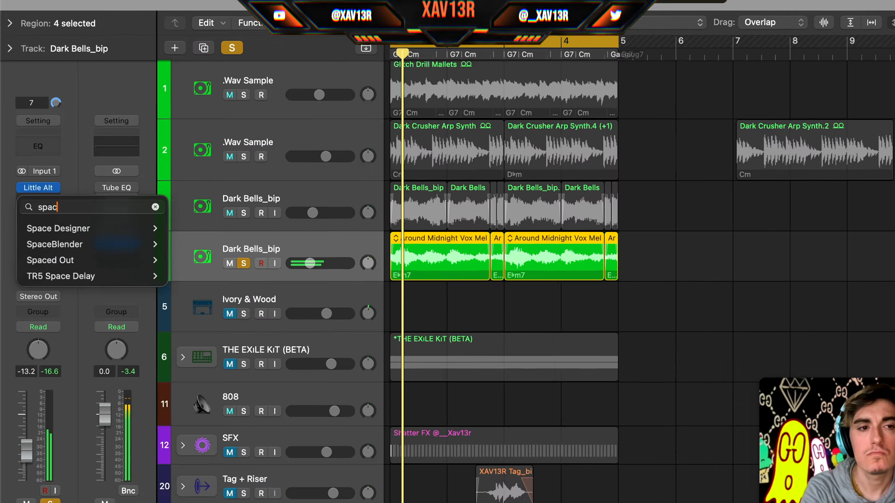
type("e")
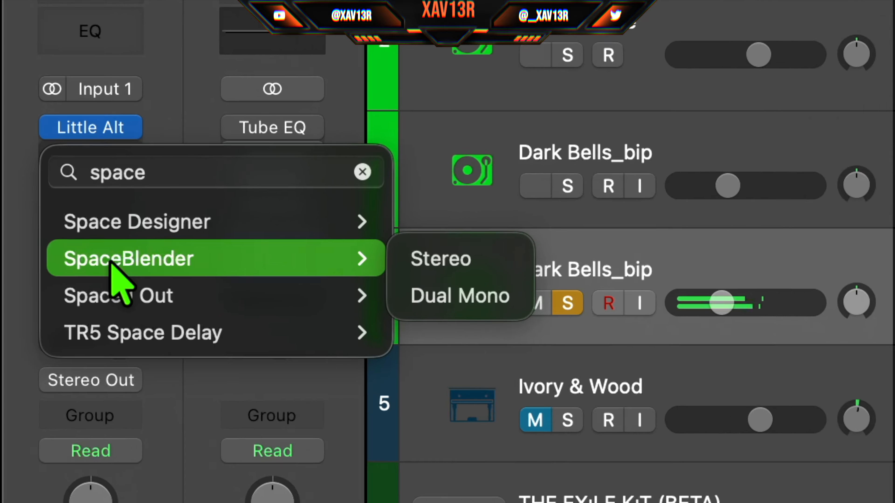
left_click(47, 244)
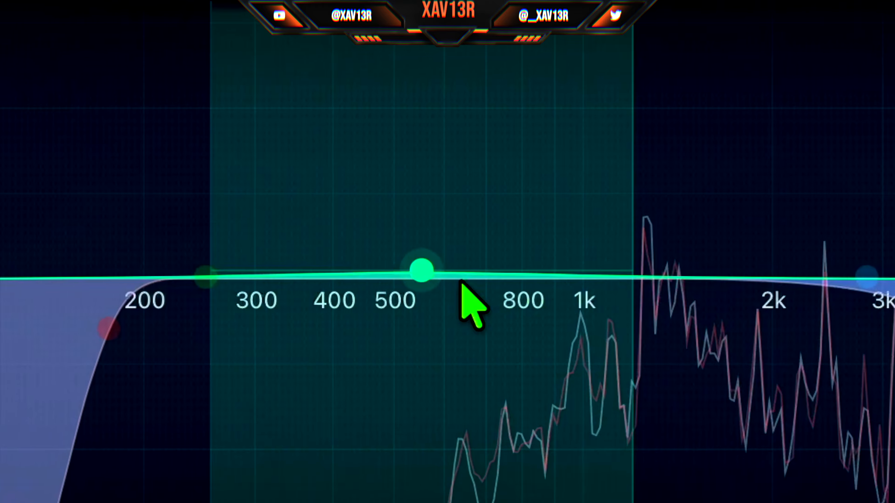
left_click_drag(466, 304, 622, 257)
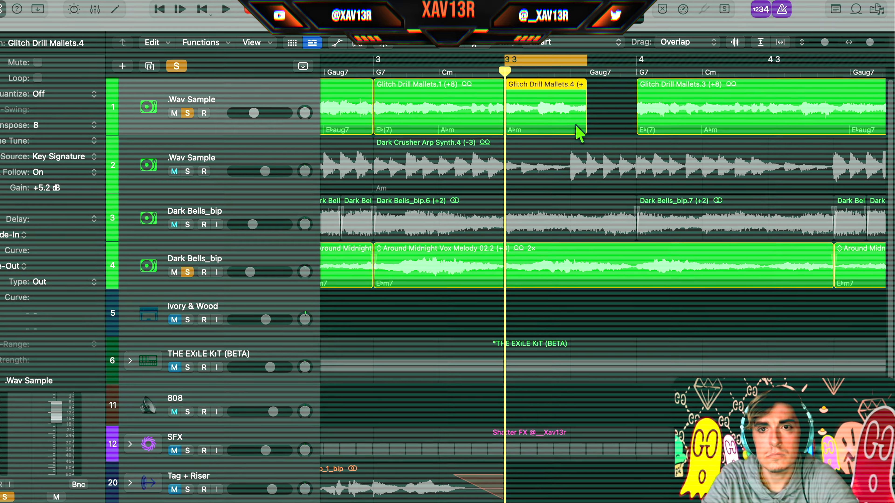
Step: Chop the Glitch Drill Mallets region across bars 3 and 4 and copy the four loop tracks' regions to bar 5
left_click_drag(579, 134, 271, 141)
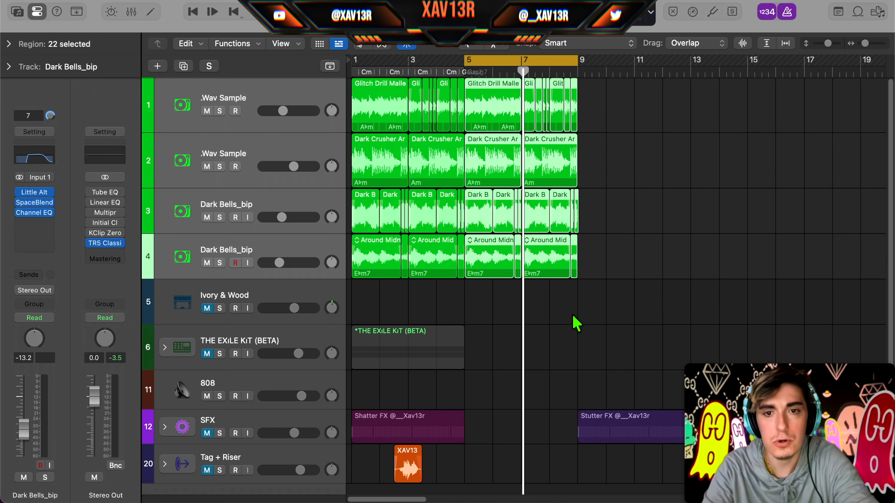
left_click(563, 304)
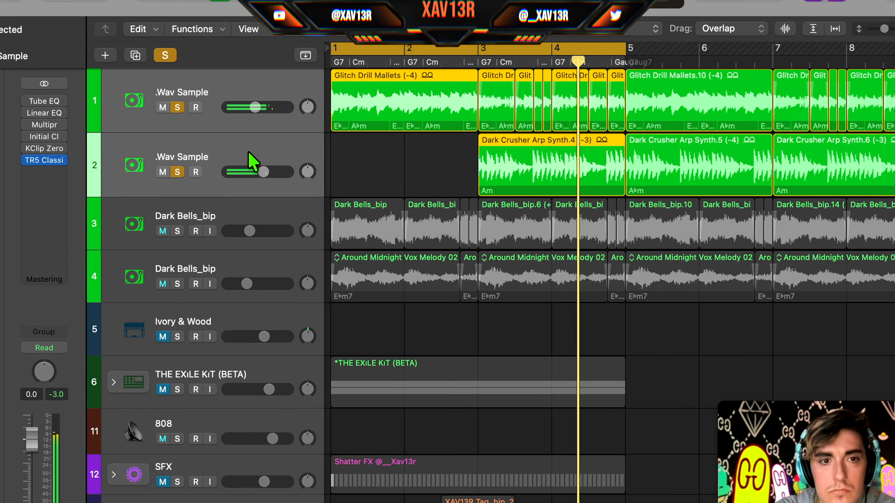
left_click(175, 232)
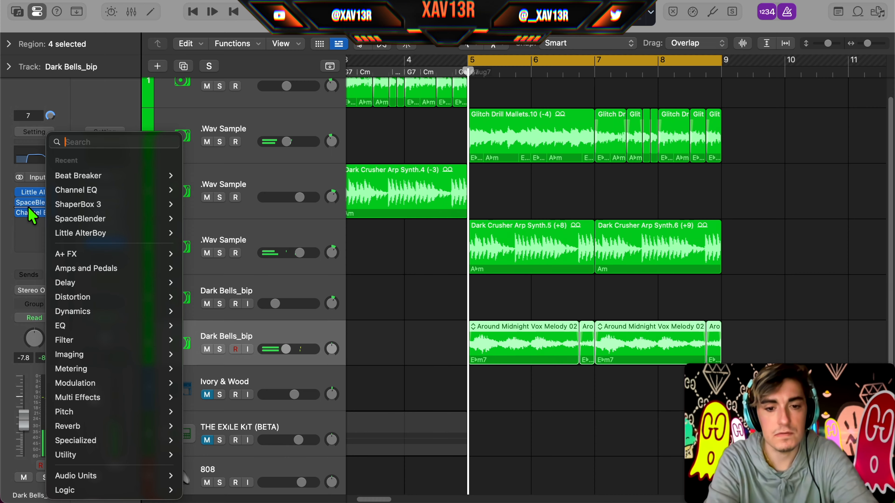
Step: Insert ShaperBox on the vox melody track between SpaceBlender and Channel EQ
type("shaper")
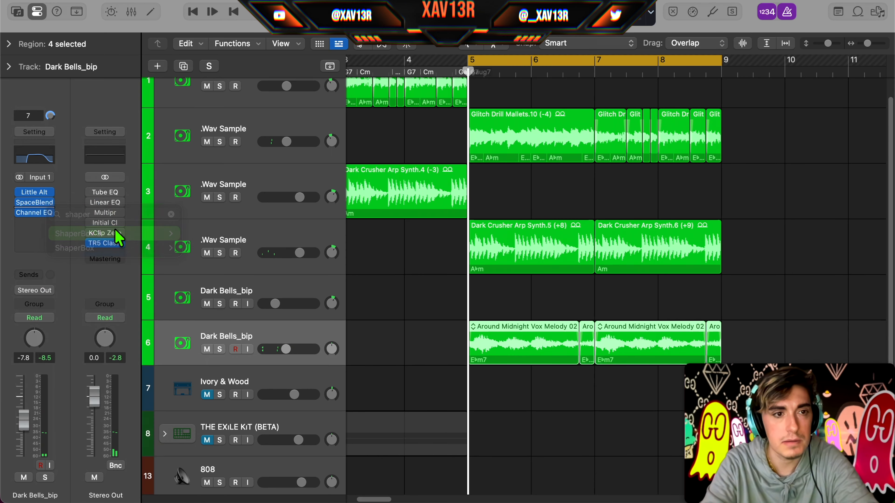
left_click(114, 235)
left_click(34, 213)
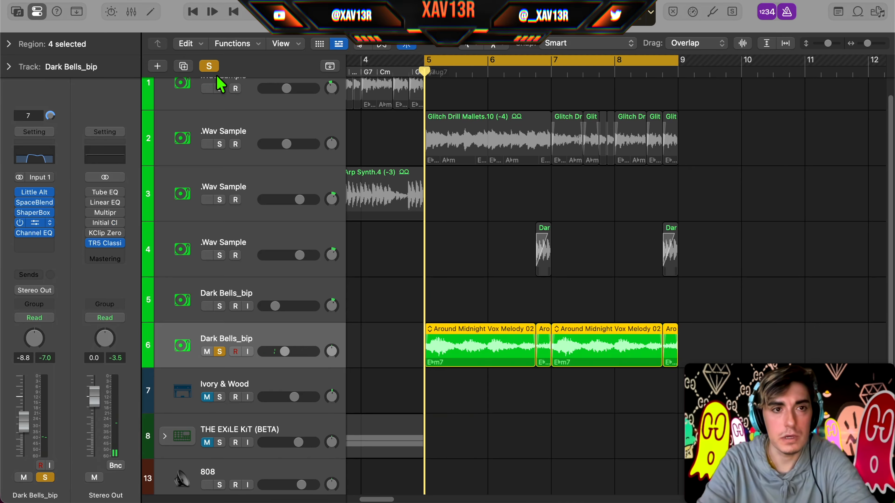
Step: Clear the solo from the vox melody track so all tracks play
left_click(209, 66)
scroll(486, 384, "left", 5)
scroll(485, 384, "up", 1)
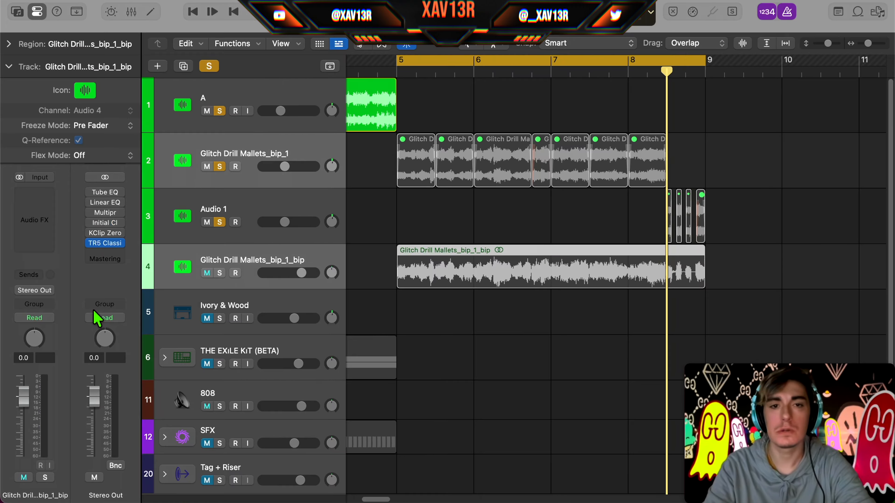
scroll(613, 162, "right", 3)
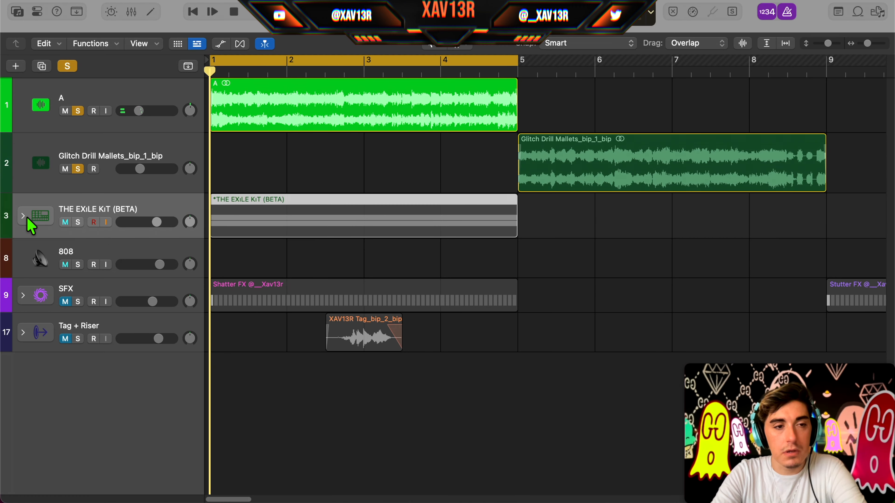
Step: Expand THE EXiLE KiT track stack and solo it
left_click(24, 216)
left_click(77, 213)
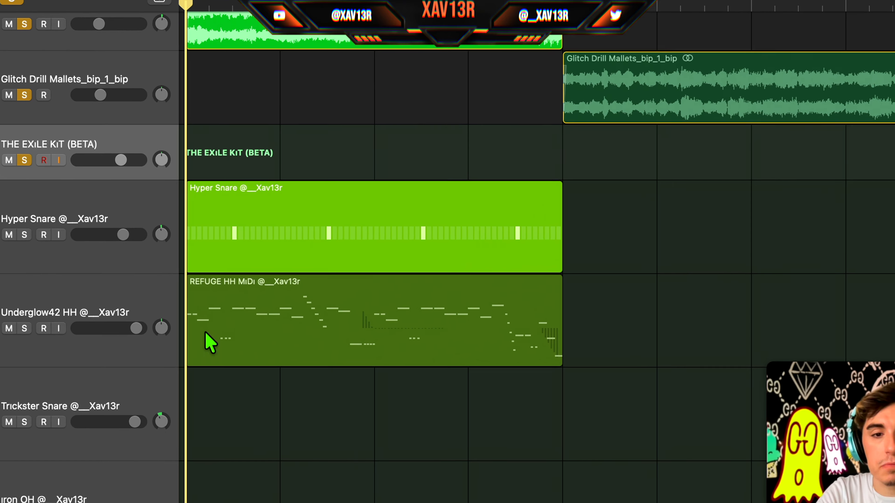
left_click(205, 333)
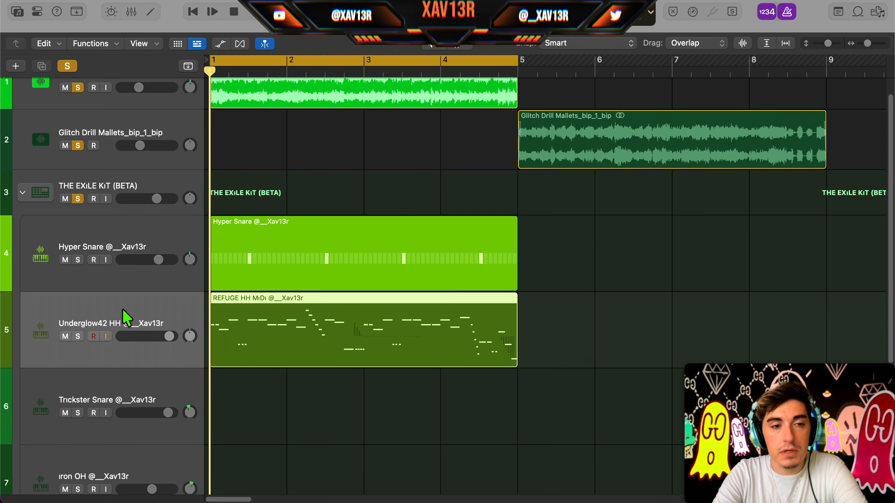
Step: Select the Hyper Snare track and play the drum patterns together with the melody from bar 1
left_click(47, 244)
scroll(290, 256, "down", 4)
scroll(289, 256, "up", 5)
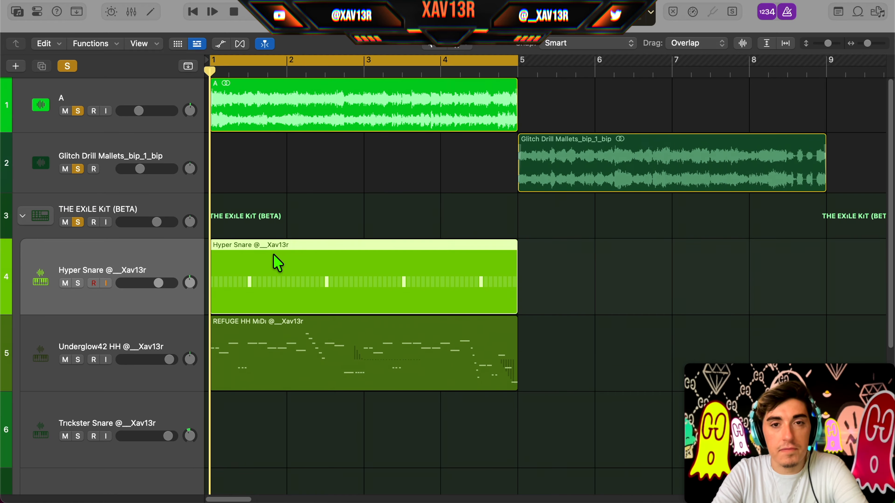
key("space")
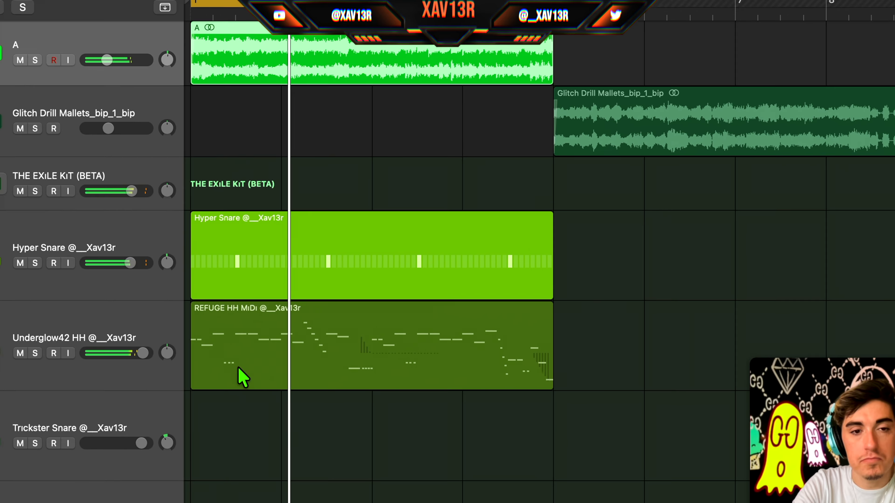
Step: Open the REFUGE HH MiDi region in the Piano Roll to view its hi-hat notes
left_click(177, 381)
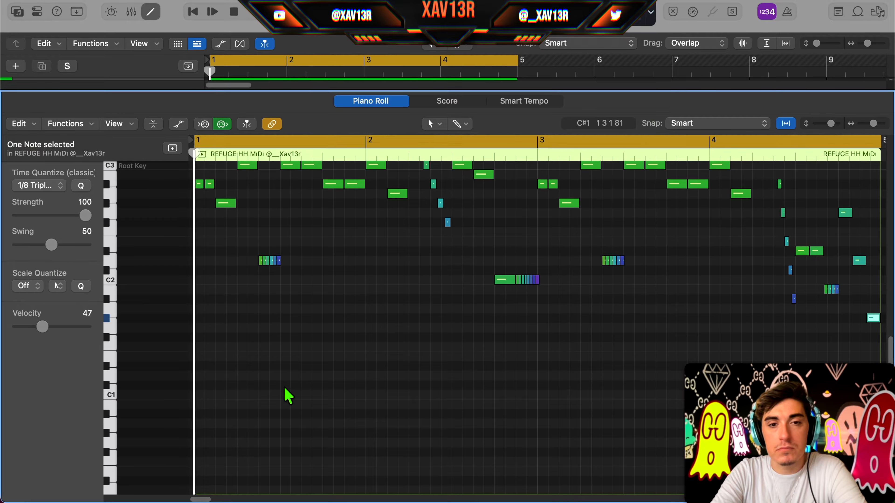
scroll(284, 387, "up", 2)
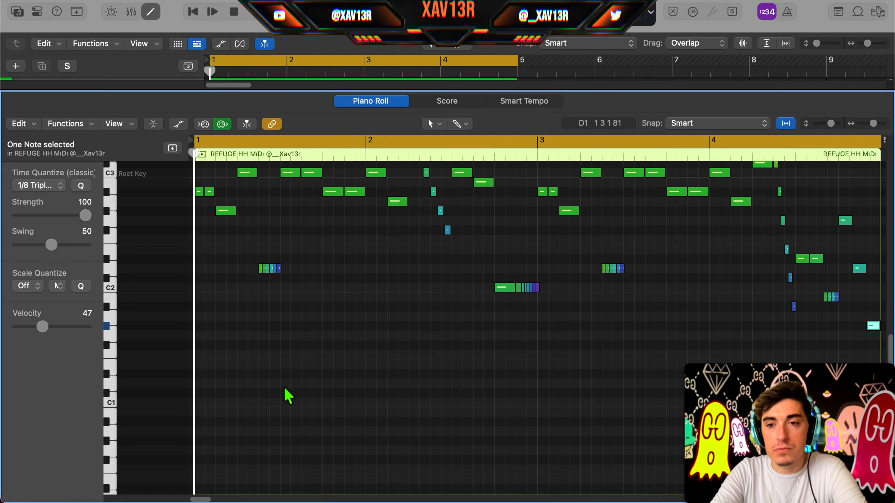
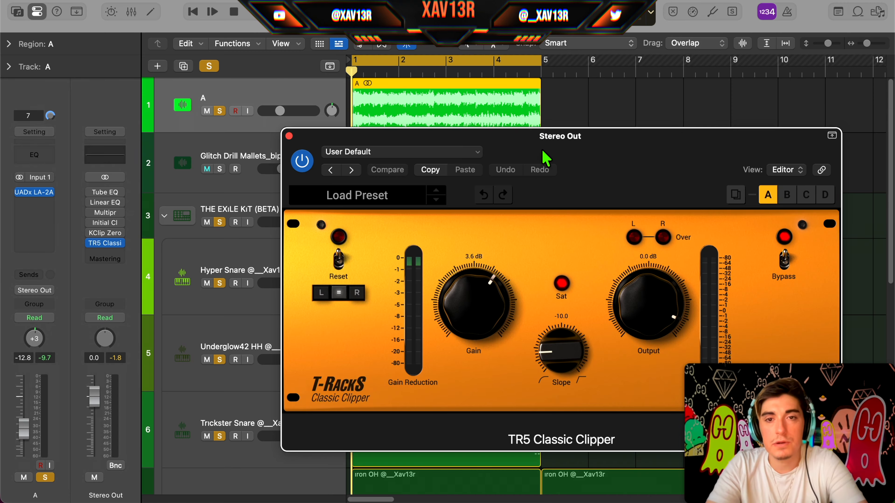
Step: Play the beat through the TR5 Classic Clipper on the Stereo Out
left_click_drag(545, 159, 430, 67)
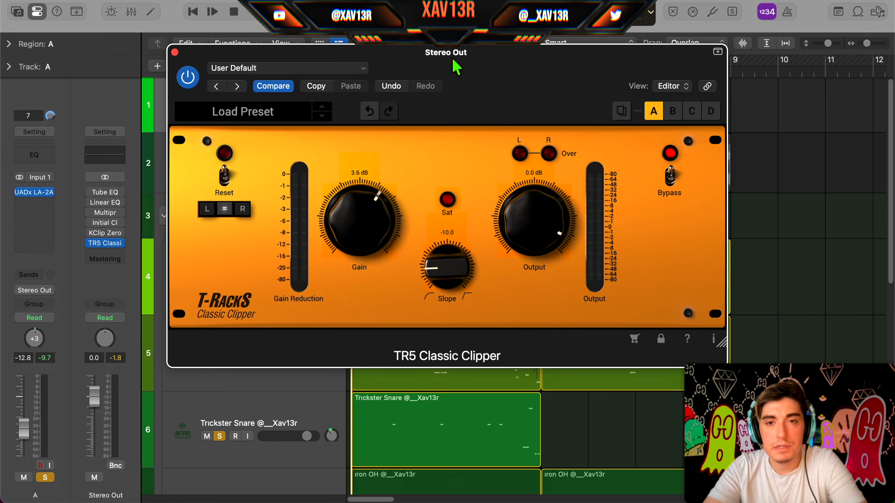
key("space")
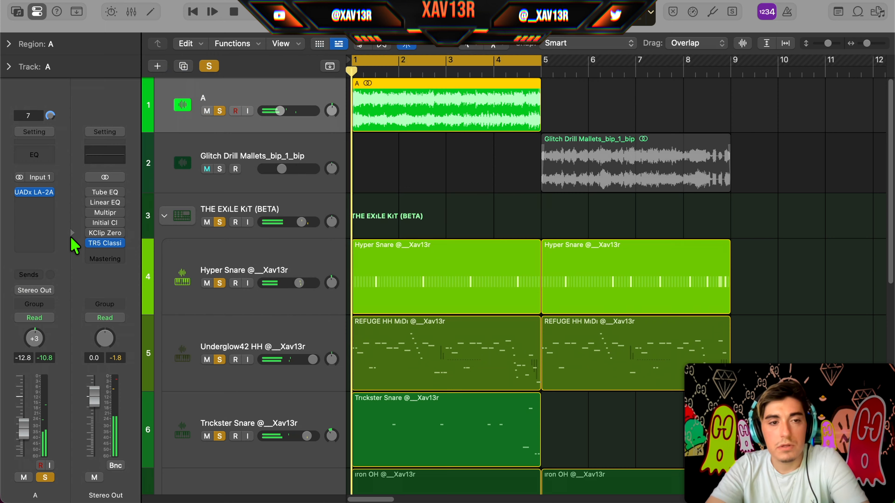
Step: Enable the Initial Clipper on the Stereo Out and lower its threshold while the beat plays
left_click(92, 223)
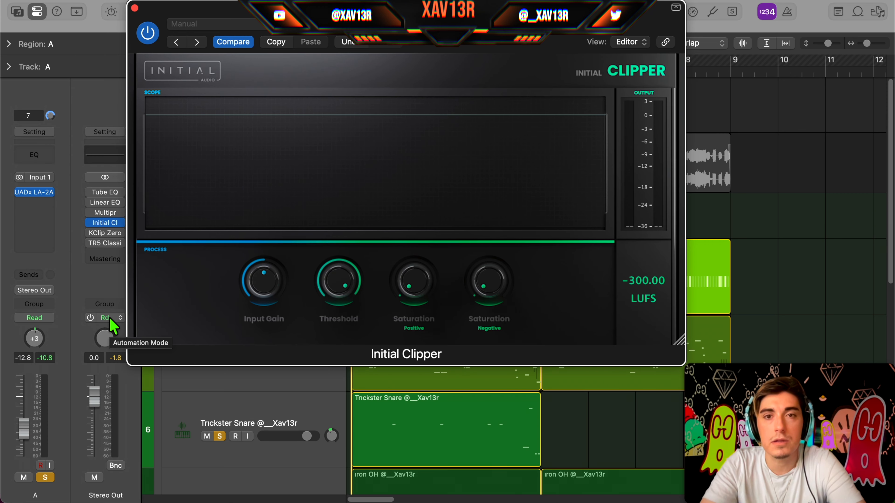
left_click_drag(522, 24, 507, 46)
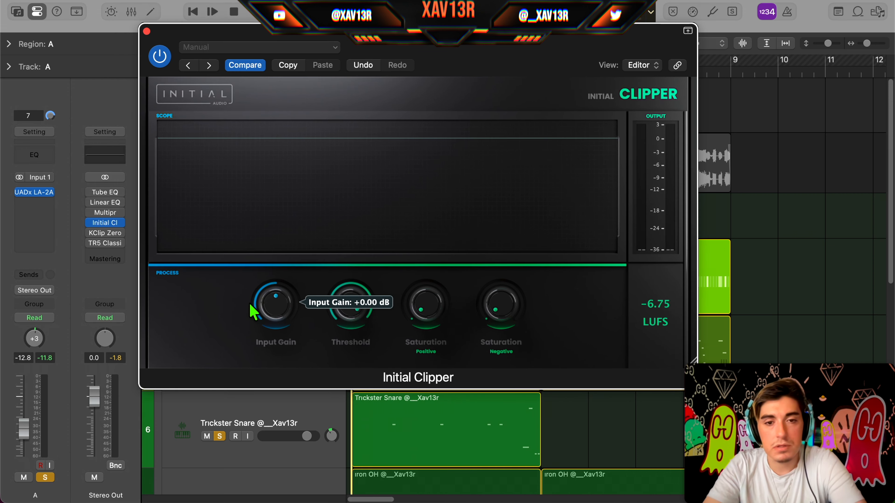
key("space")
left_click_drag(280, 311, 280, 315)
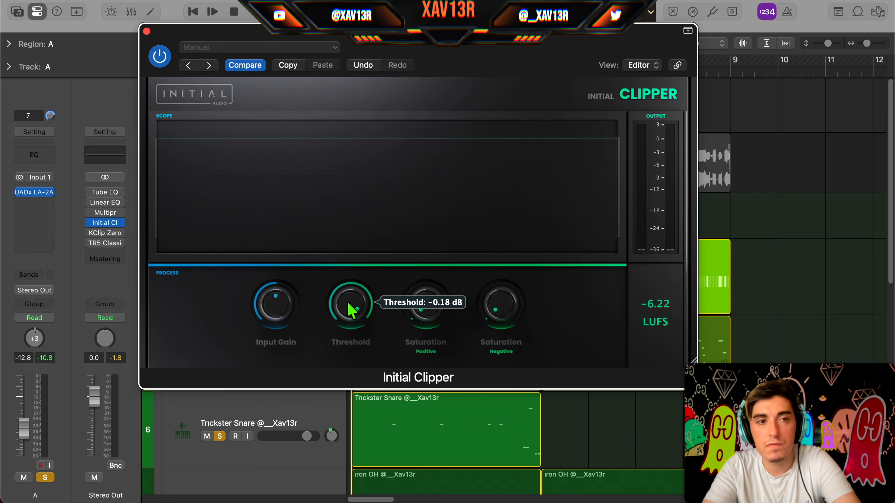
left_click_drag(351, 311, 351, 335)
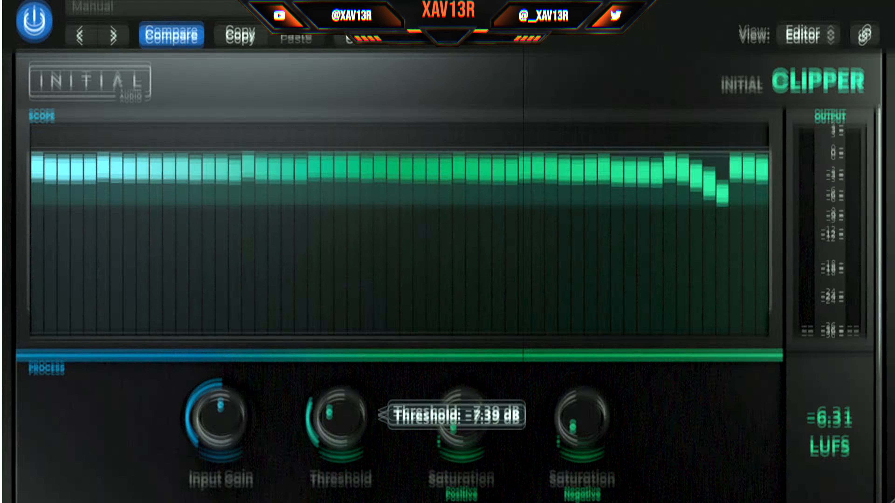
left_click_drag(339, 418, 339, 385)
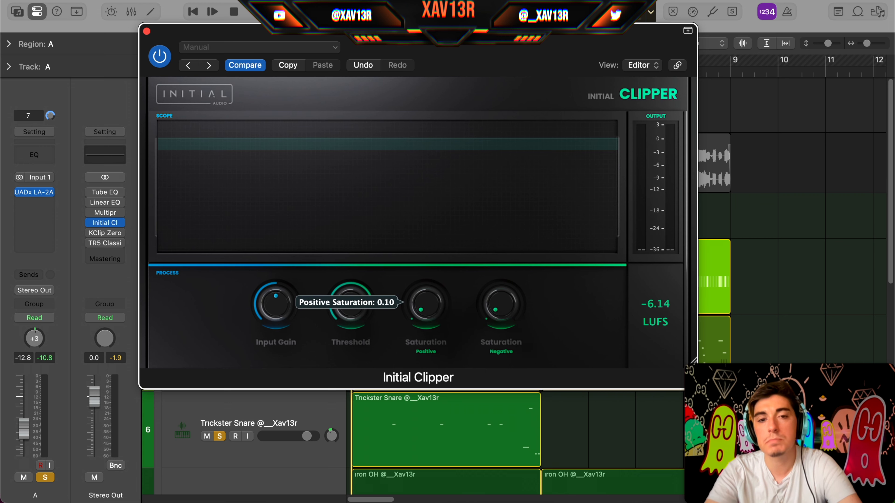
Step: Raise the Initial Clipper's positive saturation slightly and fine-tune its threshold to -2.23 dB during playback
key("space")
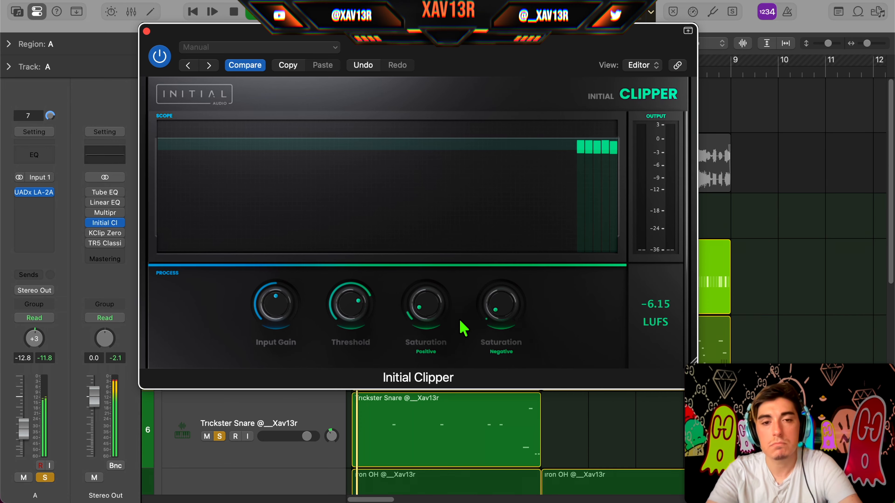
left_click_drag(426, 319, 477, 378)
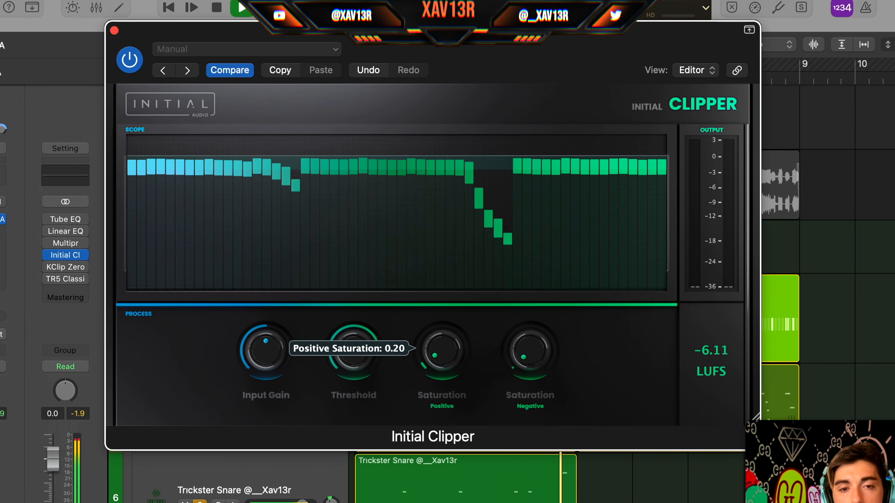
key("space")
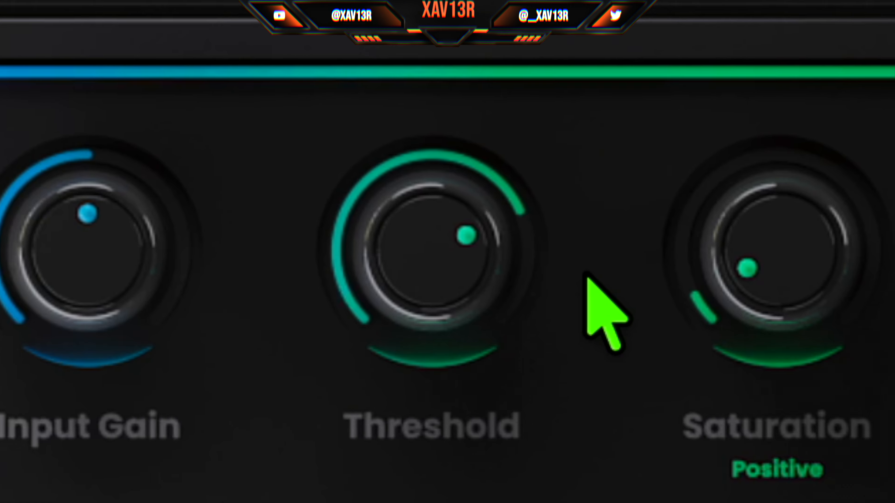
mouse_move(427, 217)
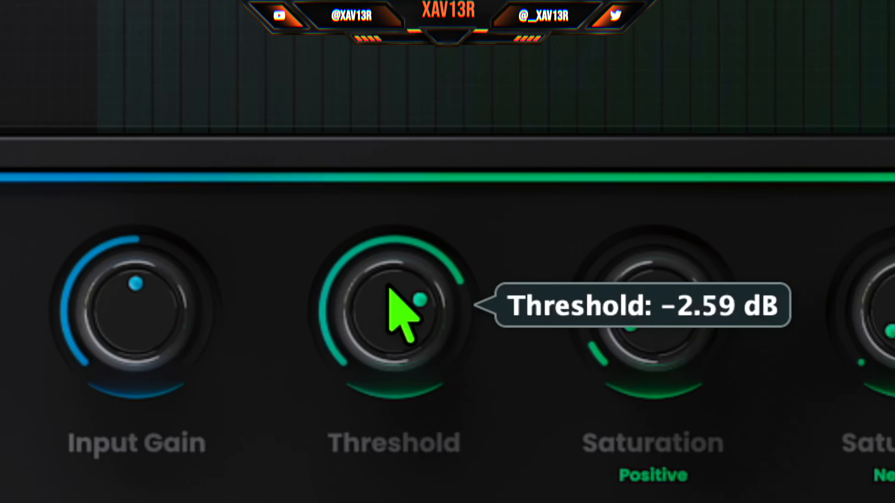
left_click_drag(393, 276, 387, 252)
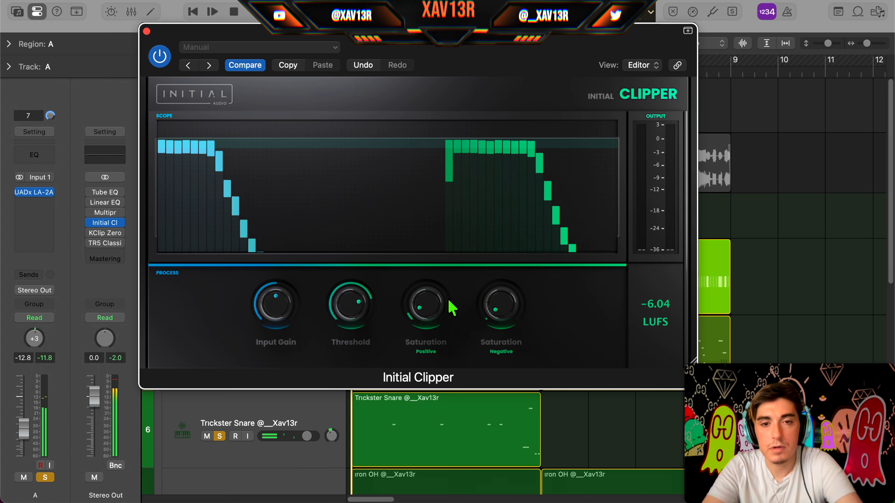
Step: Set the Initial Clipper's negative saturation to 0.37 and close its window
mouse_move(514, 315)
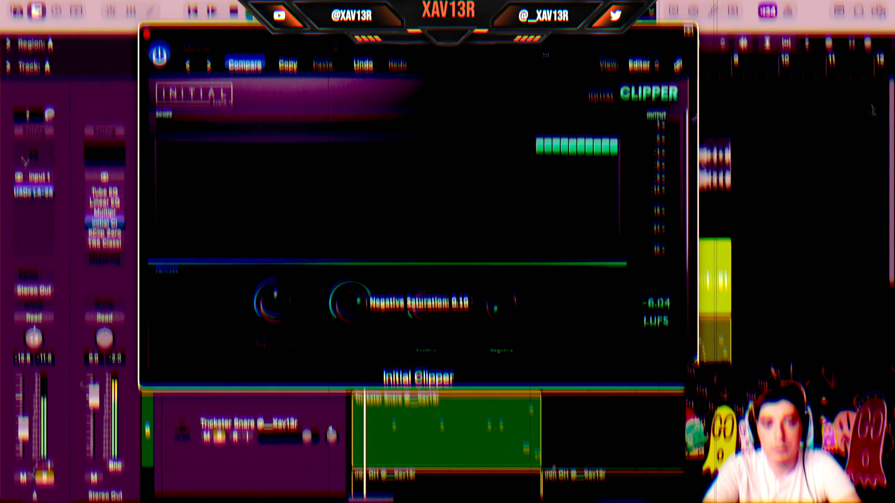
left_click_drag(493, 302, 515, 319)
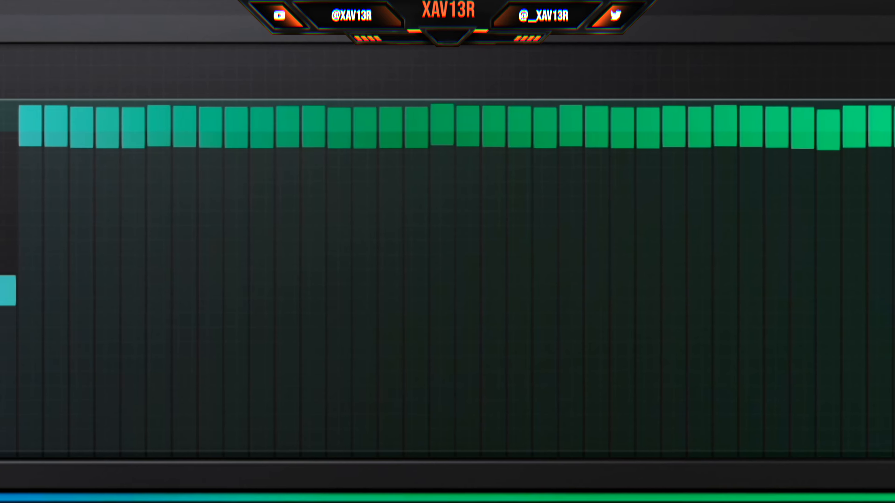
left_click_drag(645, 494, 585, 433)
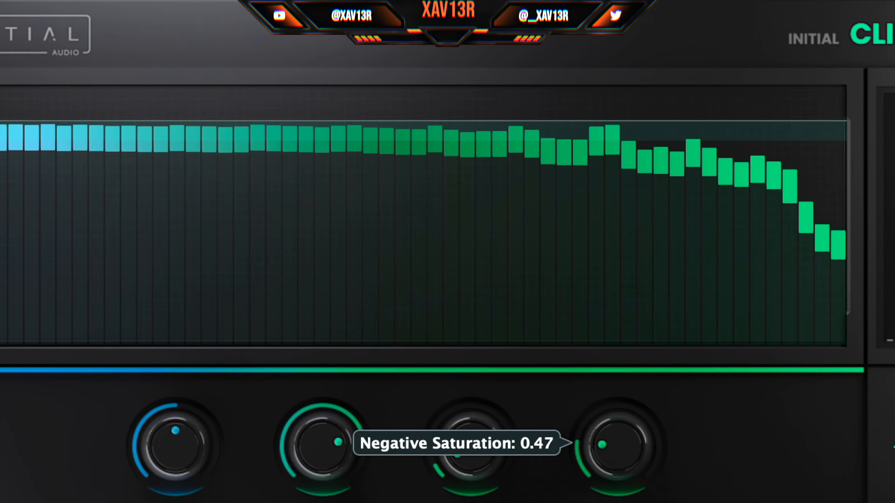
left_click_drag(530, 344, 530, 347)
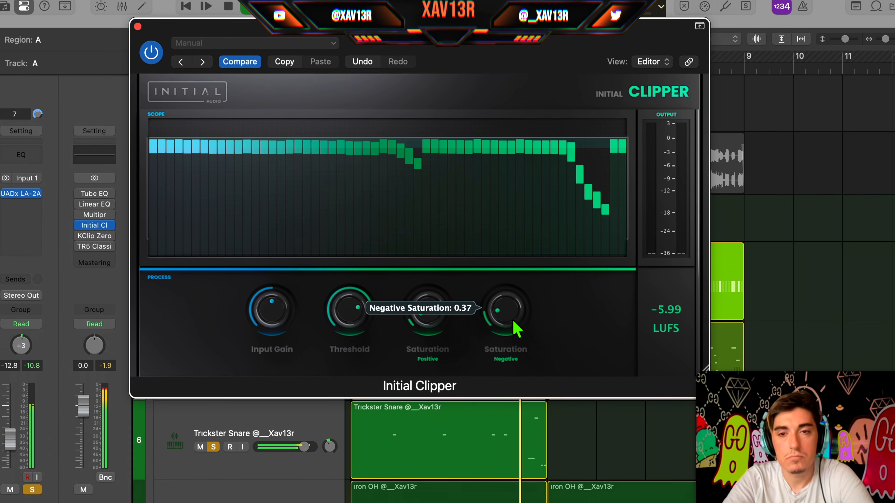
left_click(147, 31)
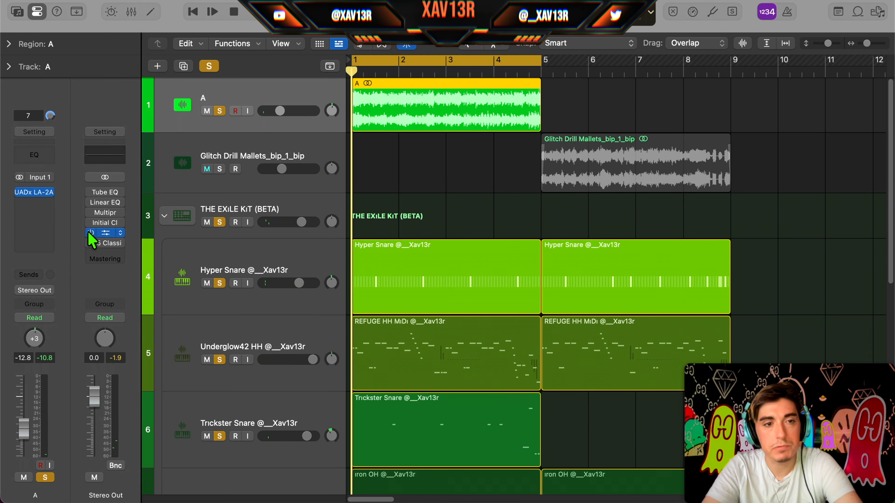
Step: Set KClip Zero on the Stereo Out to 1.0 dB in, 1.2 dB out and 65 % soften, and close its window
left_click(104, 233)
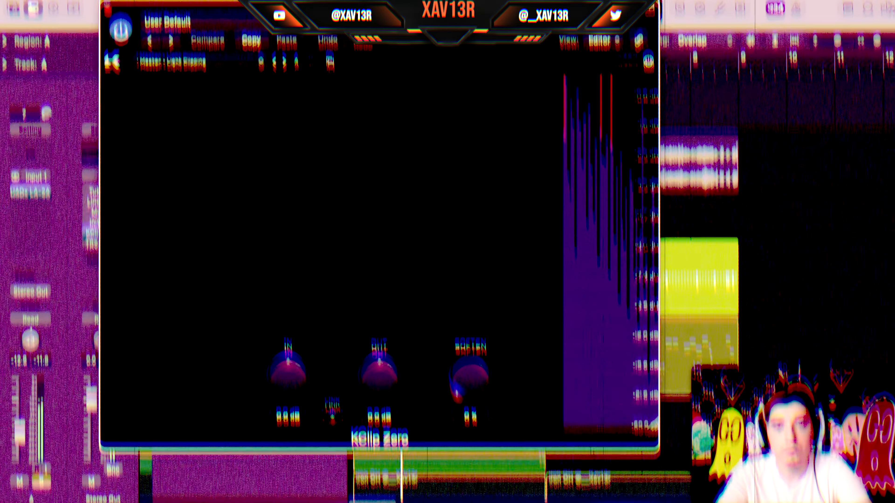
left_click_drag(279, 387, 280, 374)
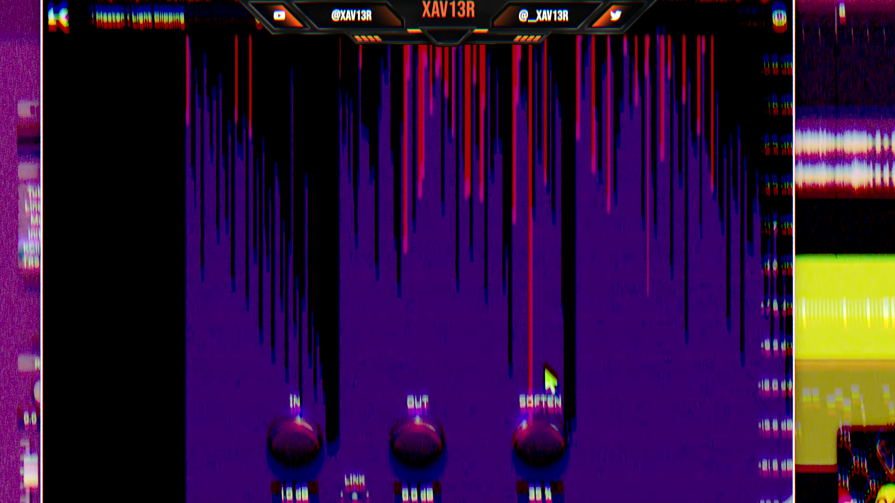
left_click_drag(548, 437, 547, 312)
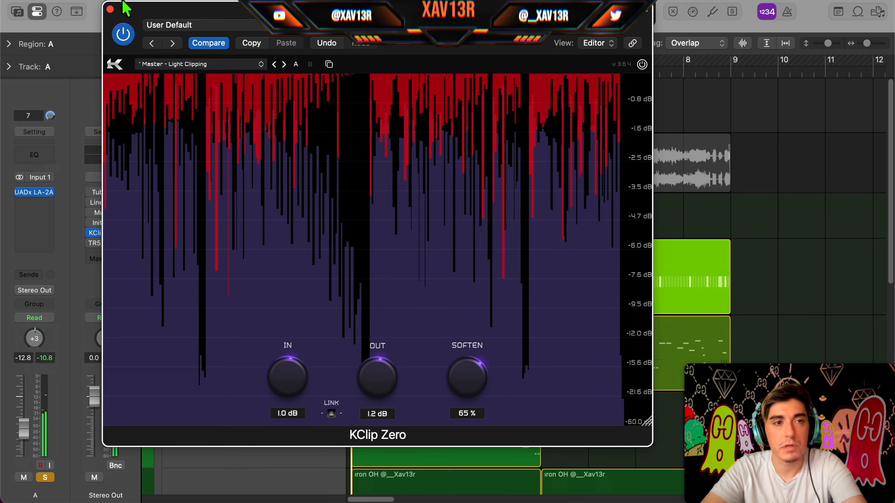
left_click(109, 9)
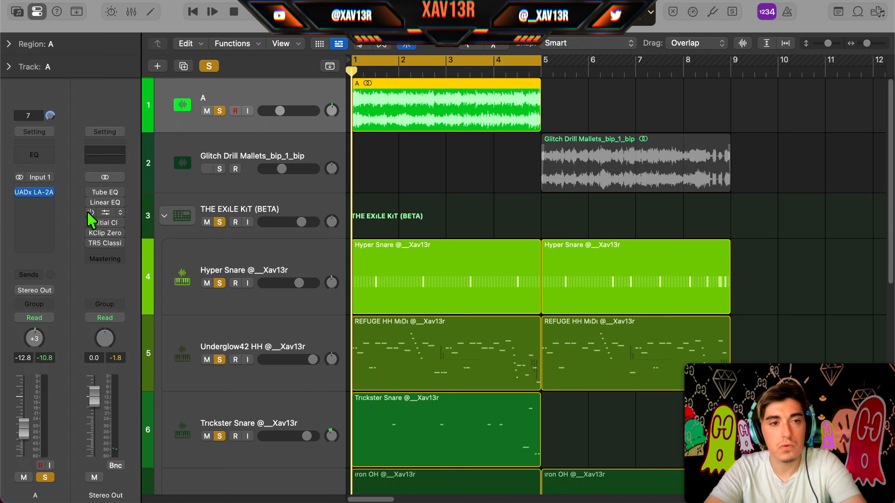
Step: Enable the Multipressor on the Stereo Out and play the beat through it together with the Initial Clipper
left_click(105, 213)
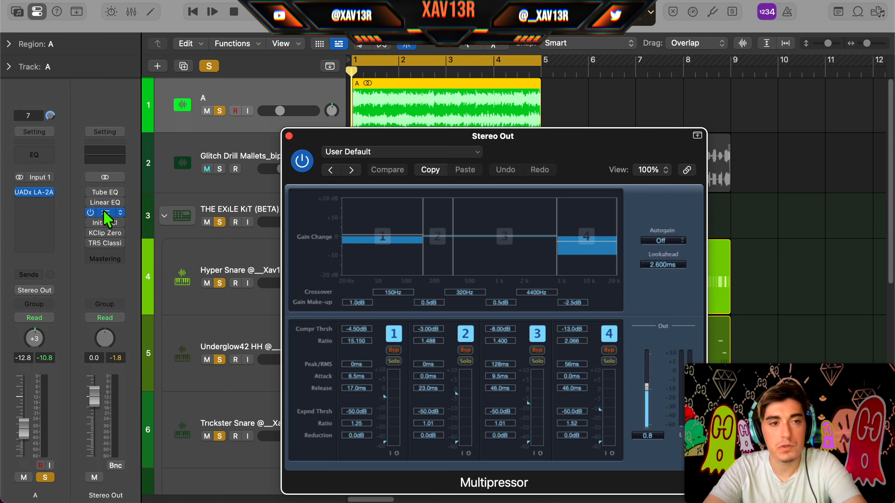
left_click_drag(536, 170, 513, 70)
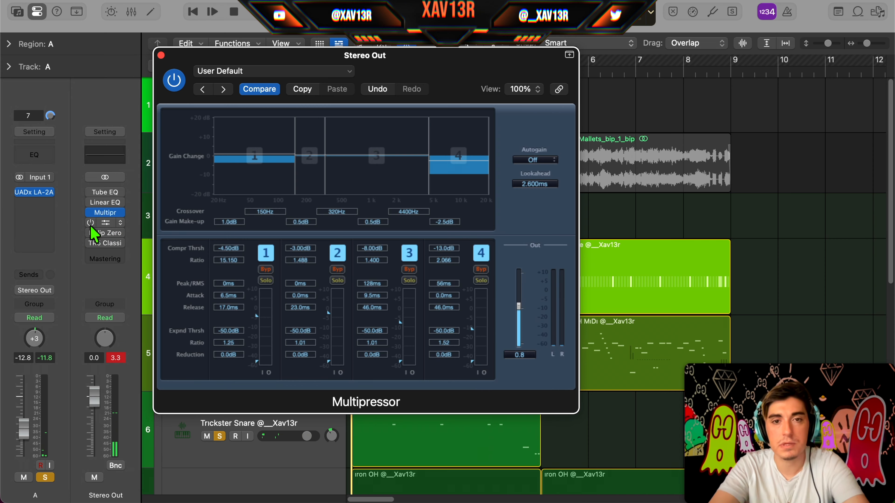
left_click(160, 54)
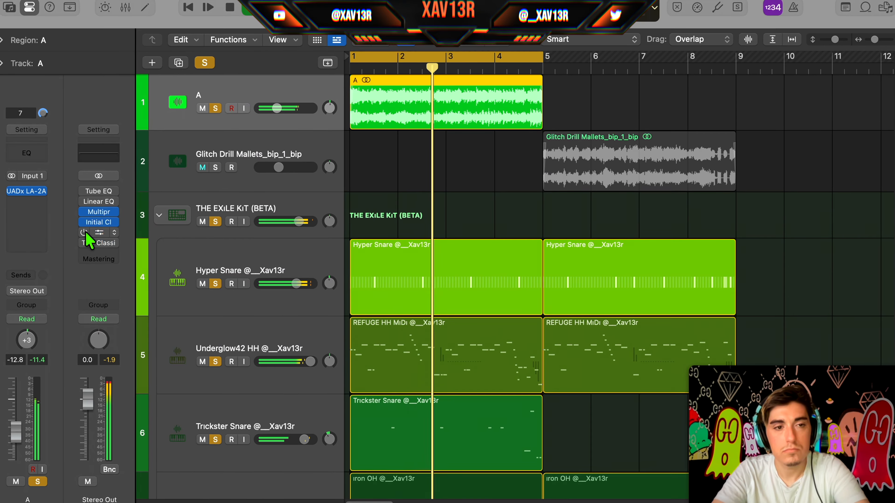
Step: Compare the Initial Clipper, KClip Zero and TR5 Classic Clipper by switching each on alone behind the Multipressor during playback
left_click(85, 222)
left_click(76, 232)
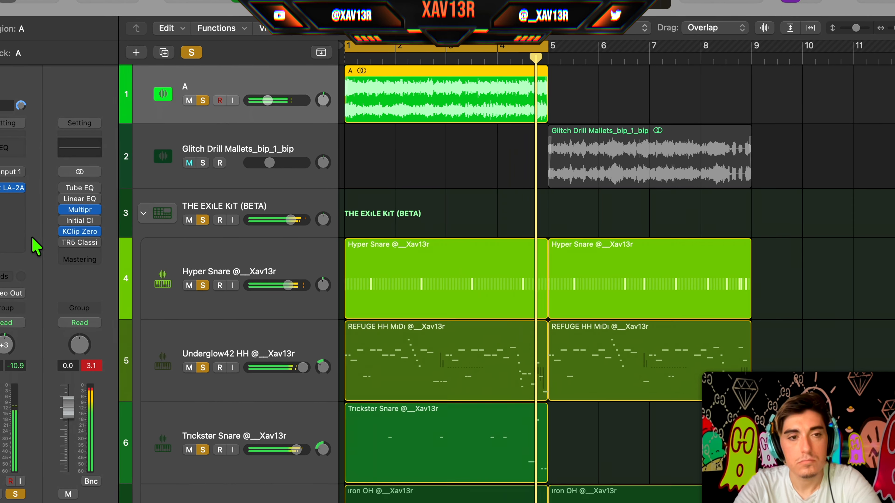
left_click(67, 232)
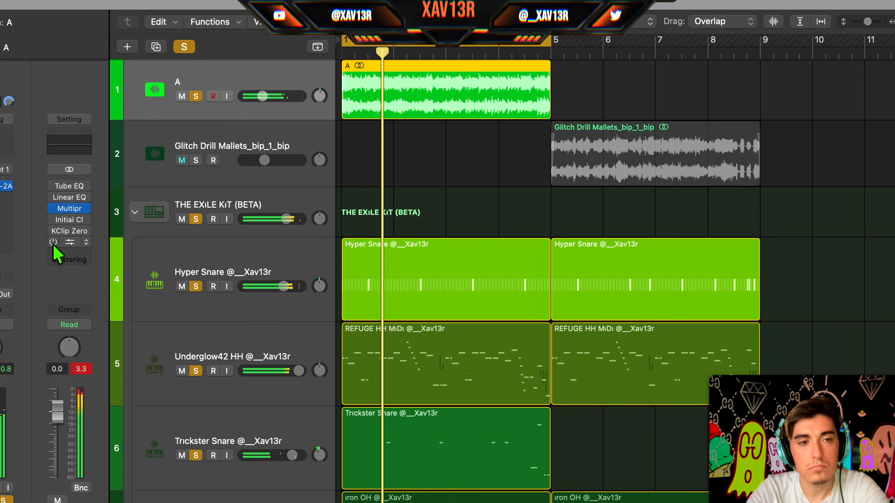
left_click(53, 242)
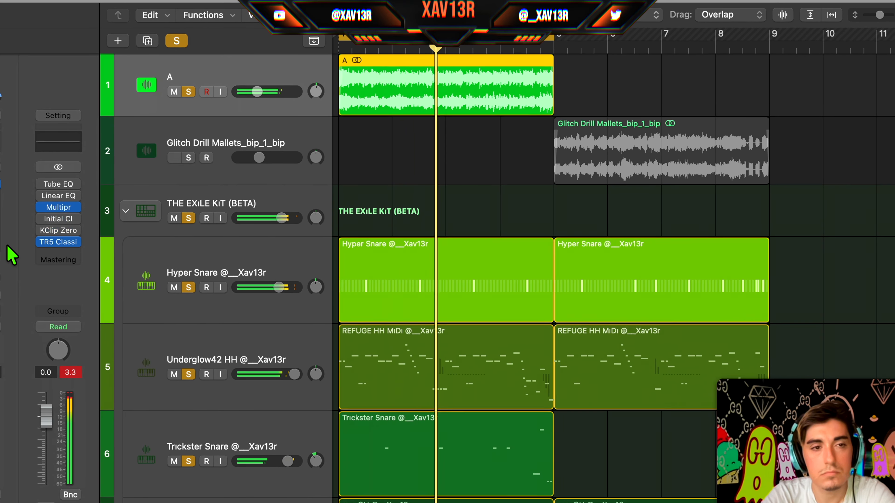
left_click(33, 242)
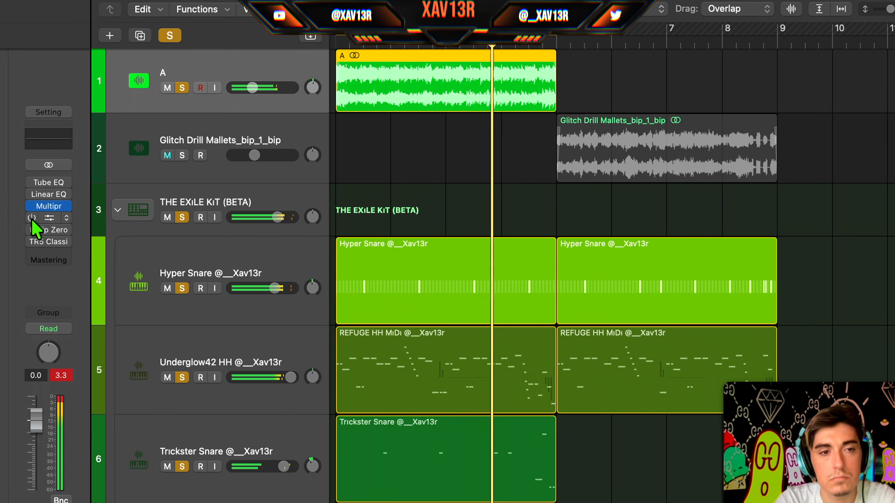
left_click(33, 218)
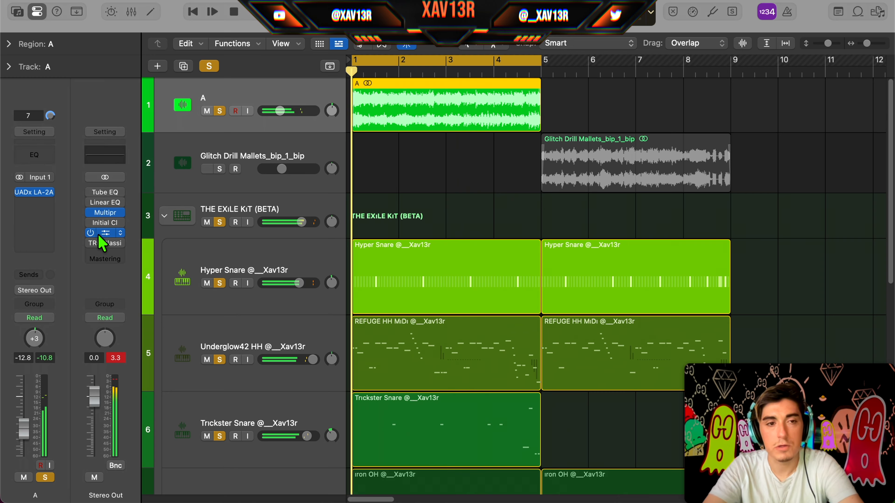
Step: Readjust the KClip Zero settings on the Stereo Out and go through the master EQ curves
left_click(35, 231)
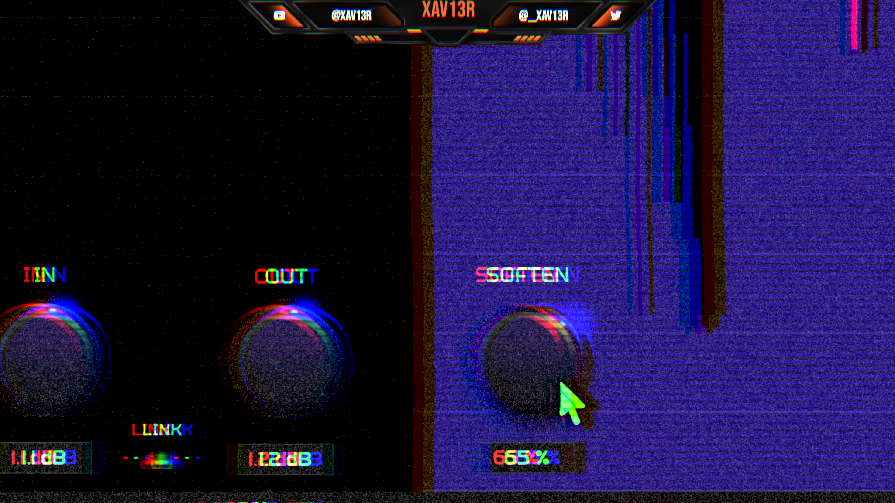
left_click_drag(598, 375, 600, 332)
left_click_drag(480, 352, 468, 408)
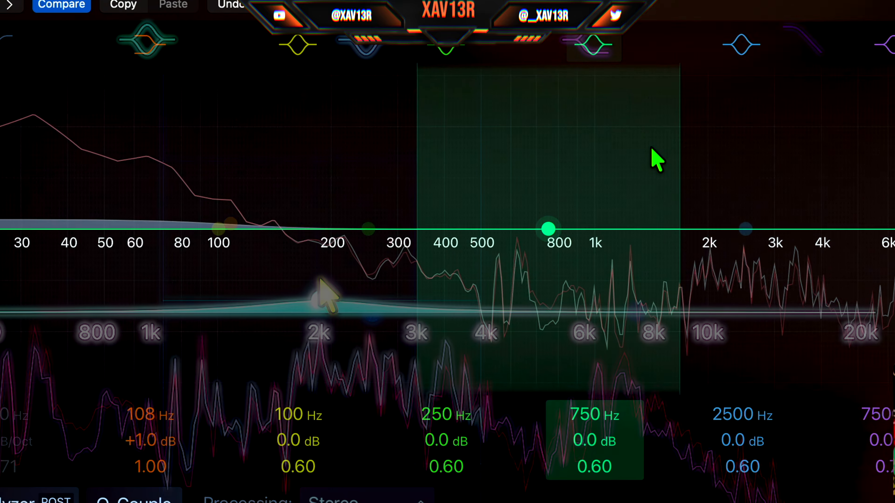
left_click_drag(681, 169, 670, 151)
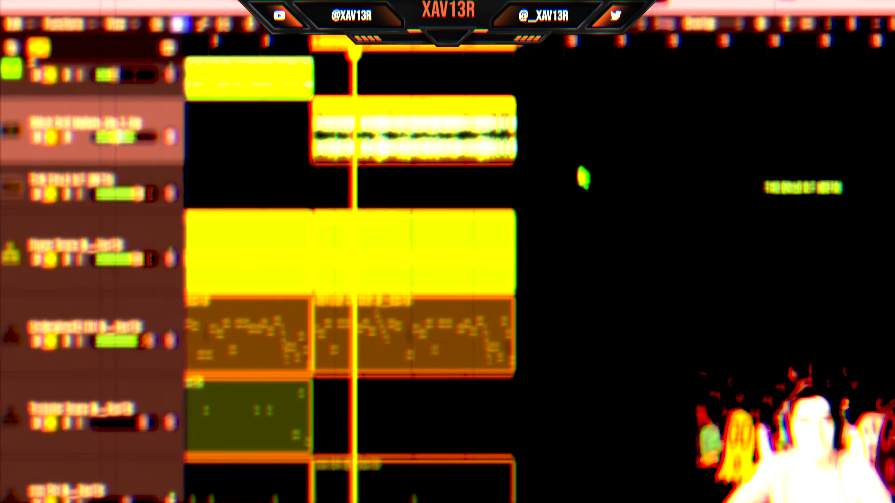
Step: Open the second 808 region, starting at bar 5, in the Piano Roll to view its bass notes
scroll(580, 169, "down", 14)
scroll(557, 215, "up", 5)
scroll(501, 250, "down", 3)
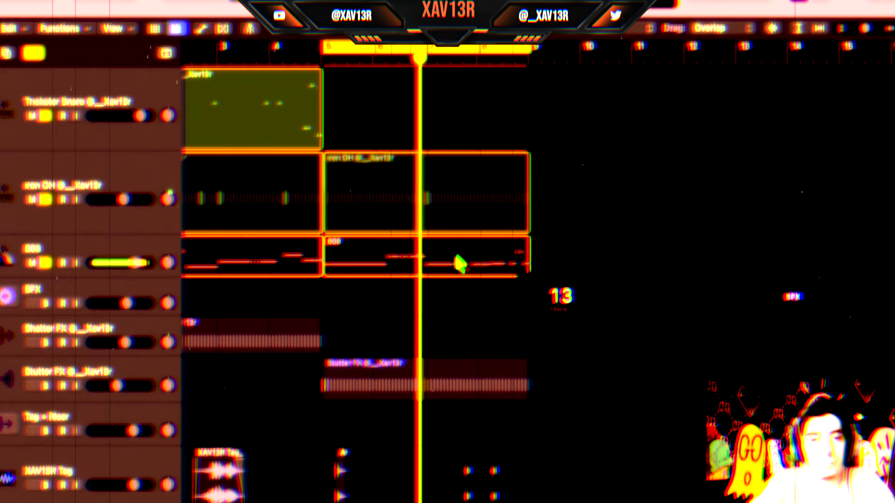
double_click(474, 262)
scroll(352, 377, "up", 3)
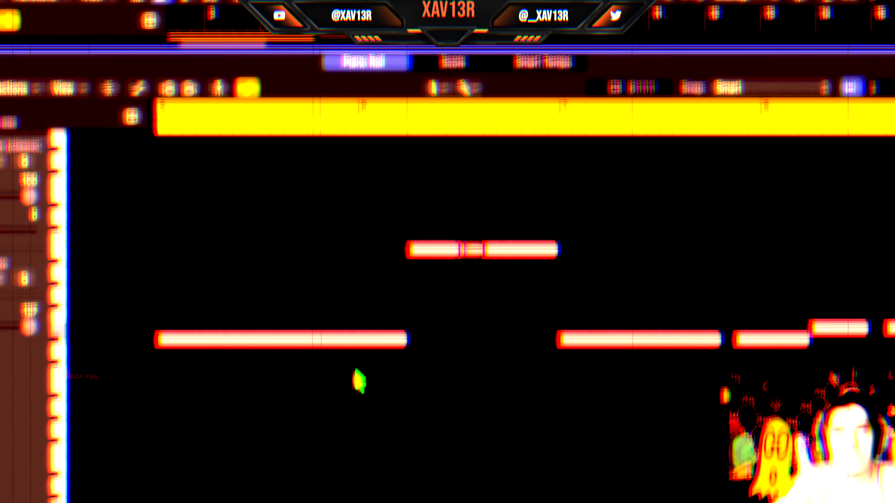
key("p")
Step: Look over the arrangement from the melody and drum tracks down to the SFX, tag and riser tracks during playback
scroll(517, 291, "up", 7)
scroll(510, 299, "left", 3)
scroll(507, 301, "up", 2)
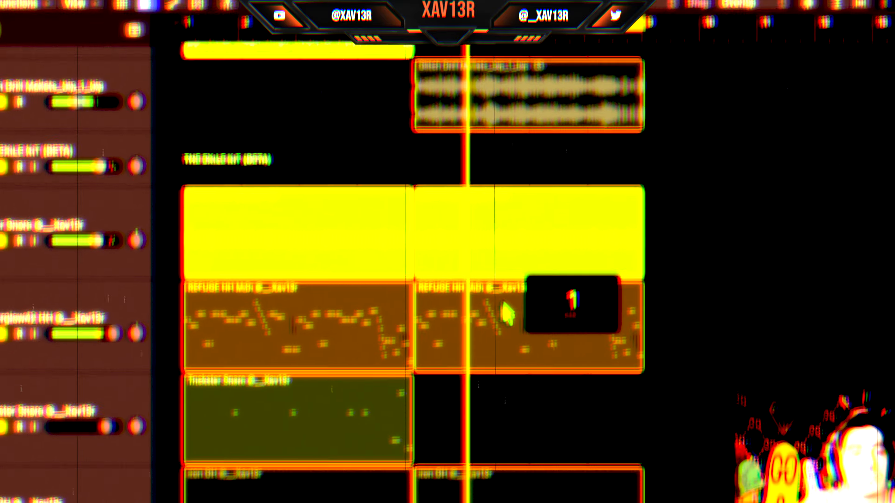
scroll(349, 262, "down", 2)
scroll(348, 263, "down", 10)
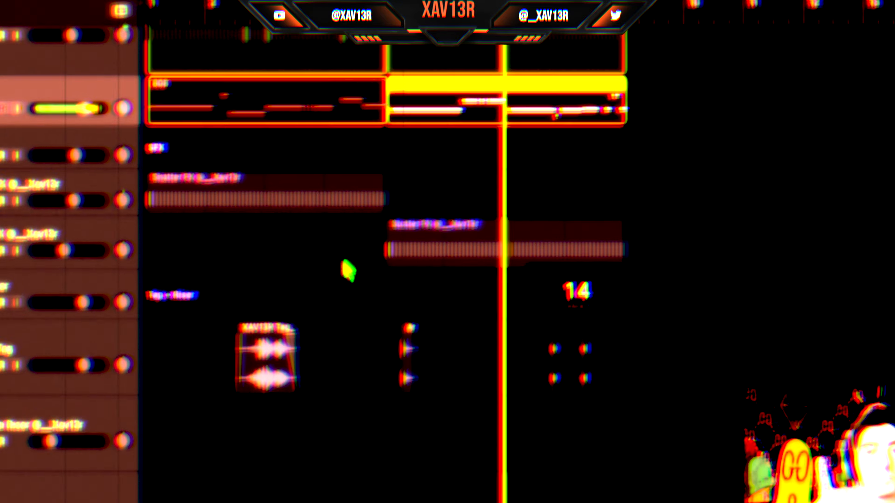
scroll(345, 269, "up", 2)
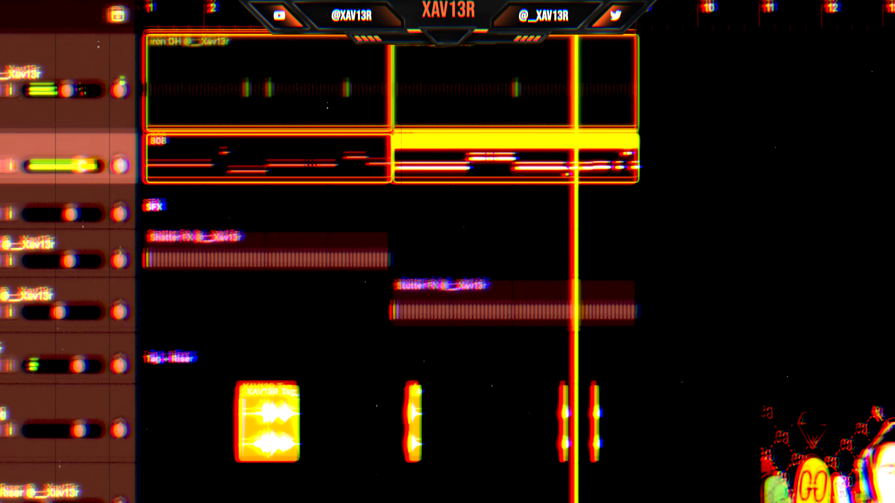